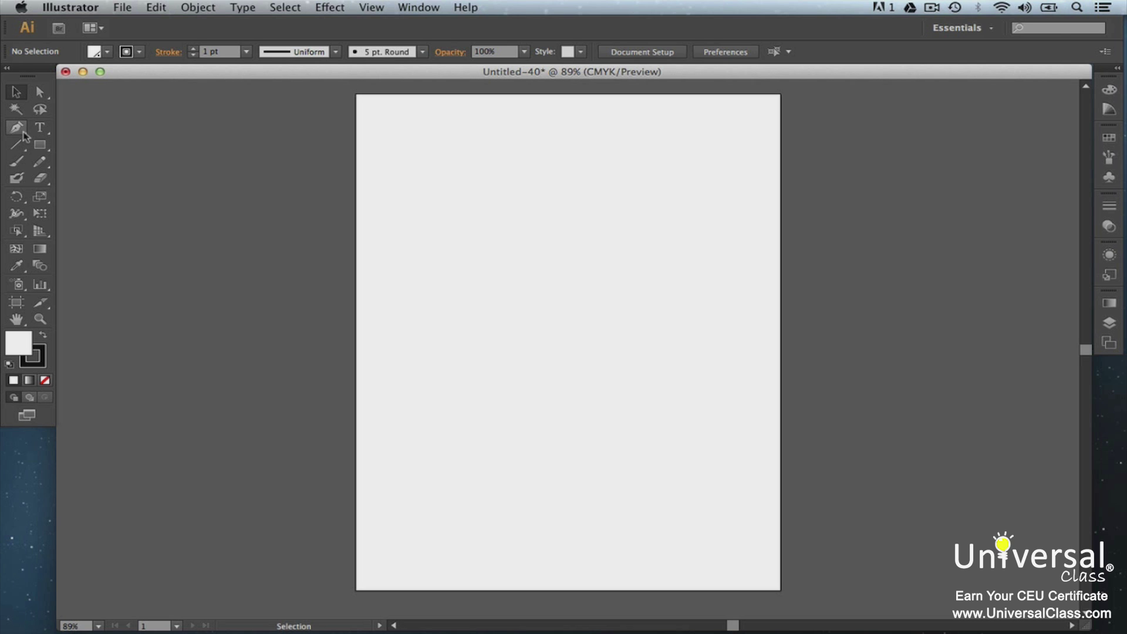
Step: Place the corner anchors of a straight-edged octagon outline near the top of the page with the Pen tool
left_click(18, 128)
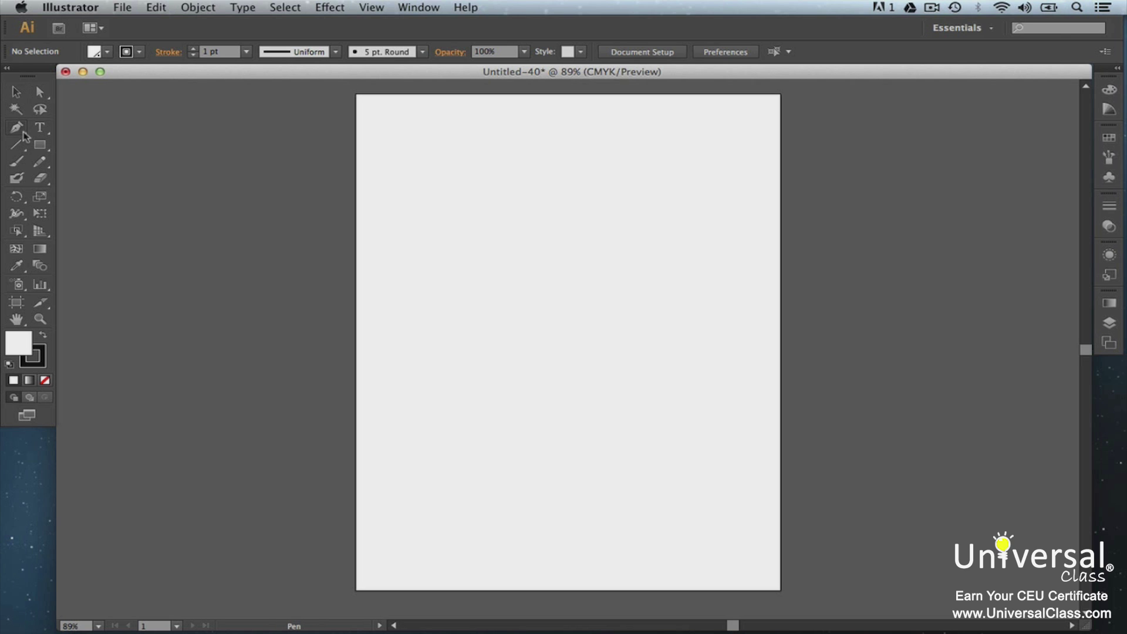
left_click(482, 190)
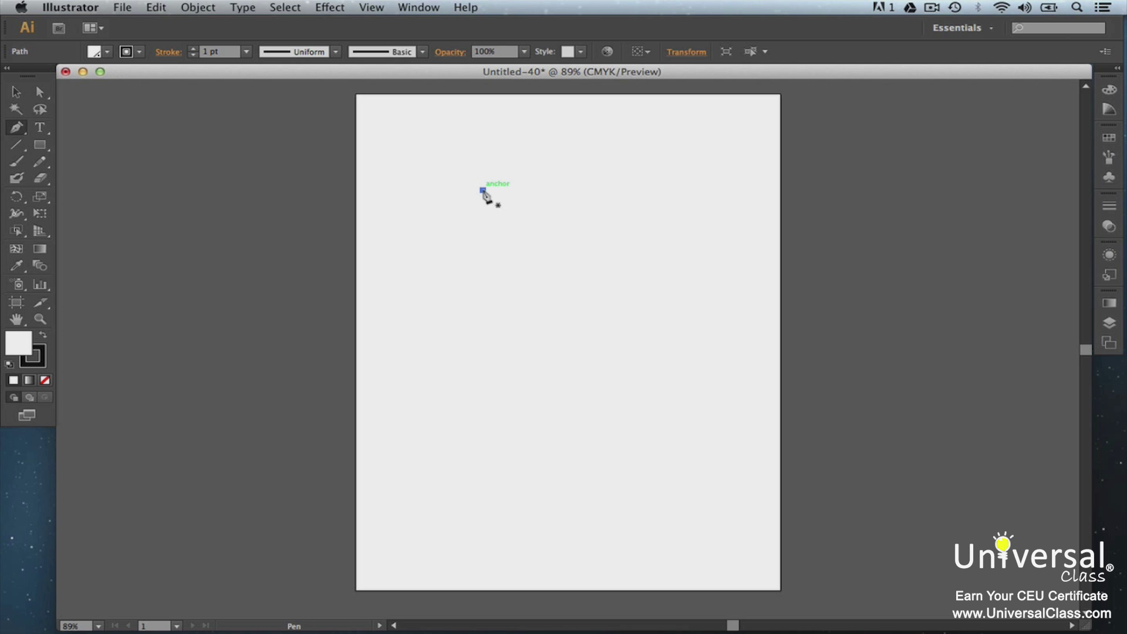
left_click(601, 190)
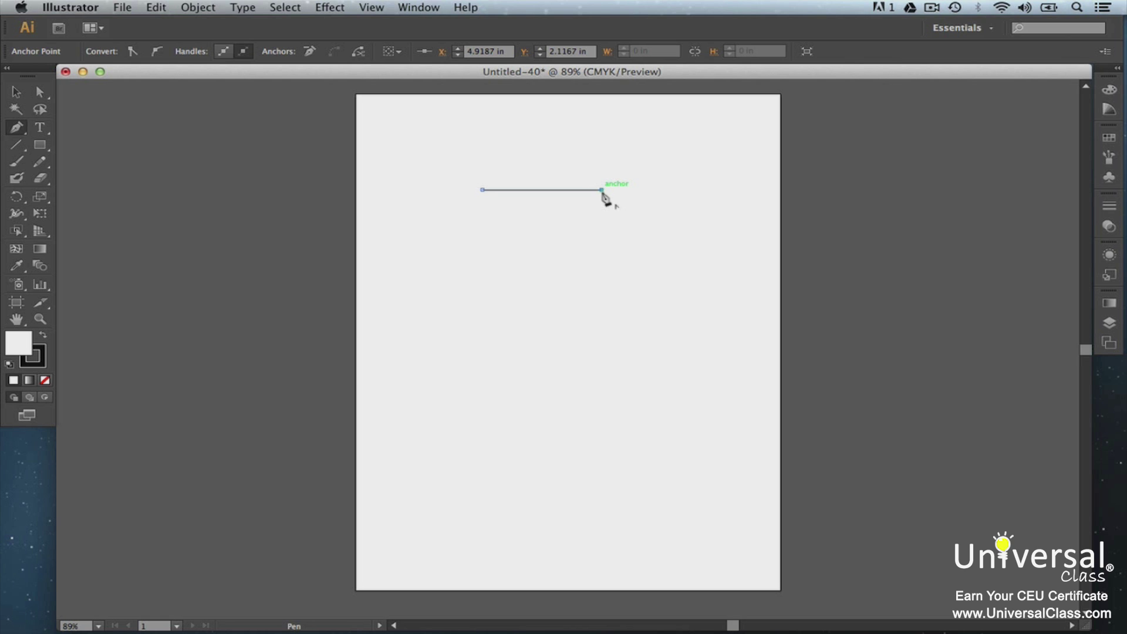
left_click(638, 229)
left_click(637, 293)
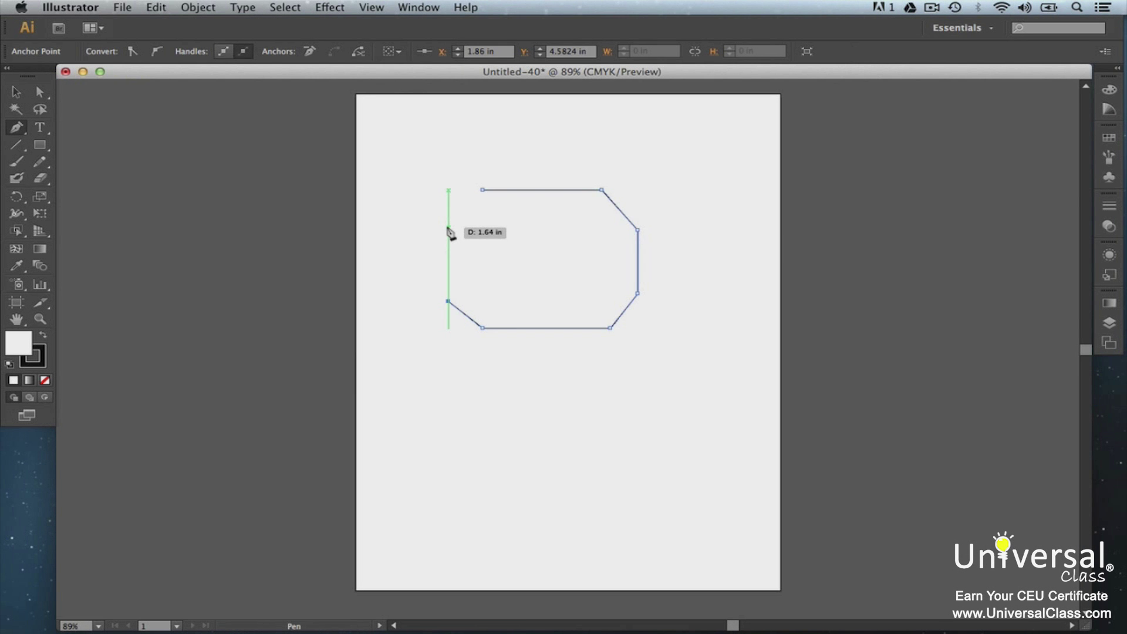
left_click(448, 226)
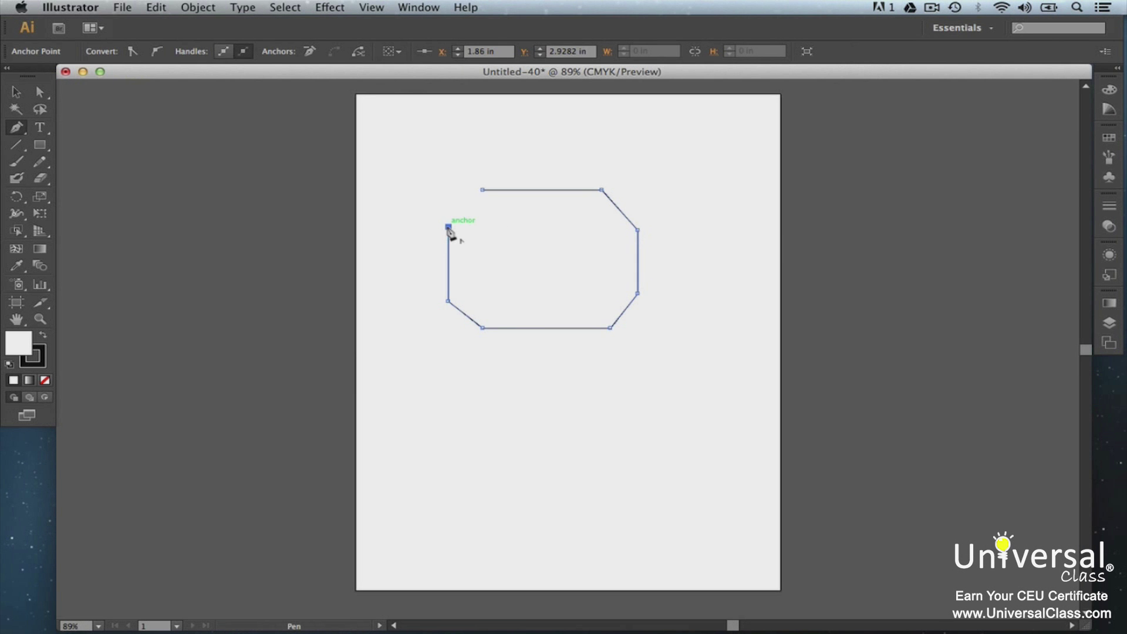
left_click(482, 189)
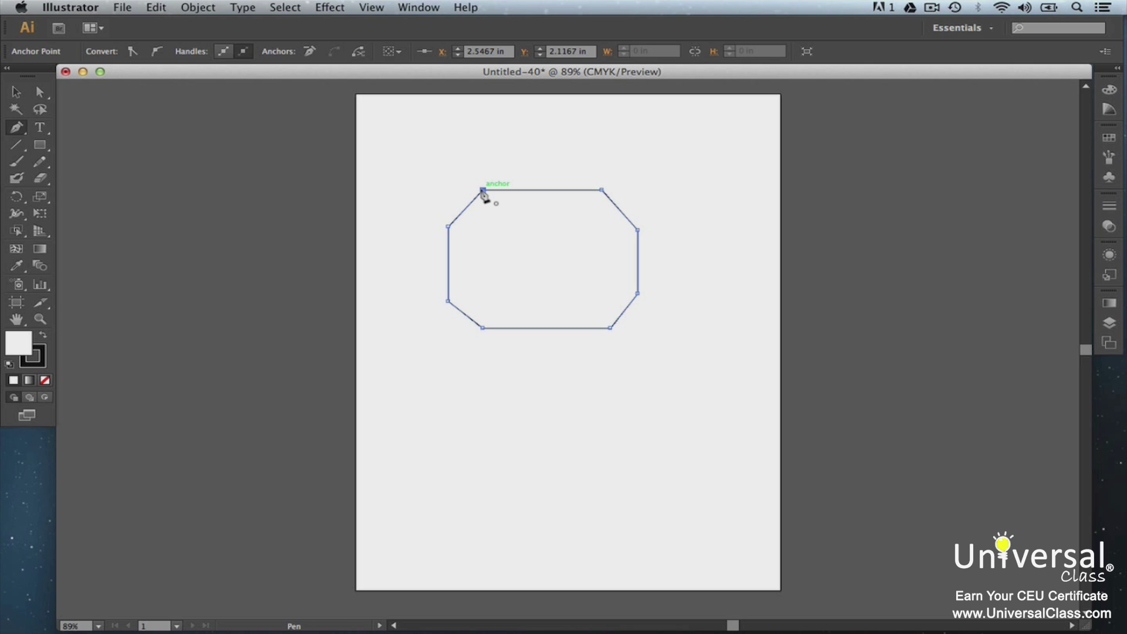
Step: Close the octagon on its first anchor, draw a two-anchor smooth curve below it, then deselect
left_click(482, 191)
scroll(464, 276, "down", 2)
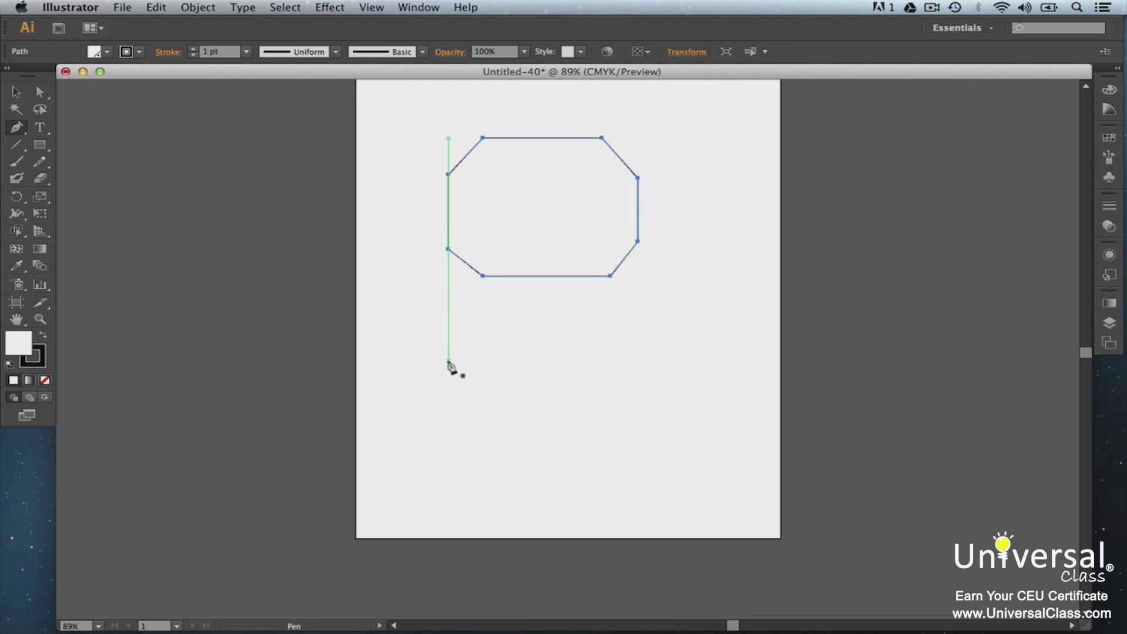
left_click_drag(449, 362, 518, 390)
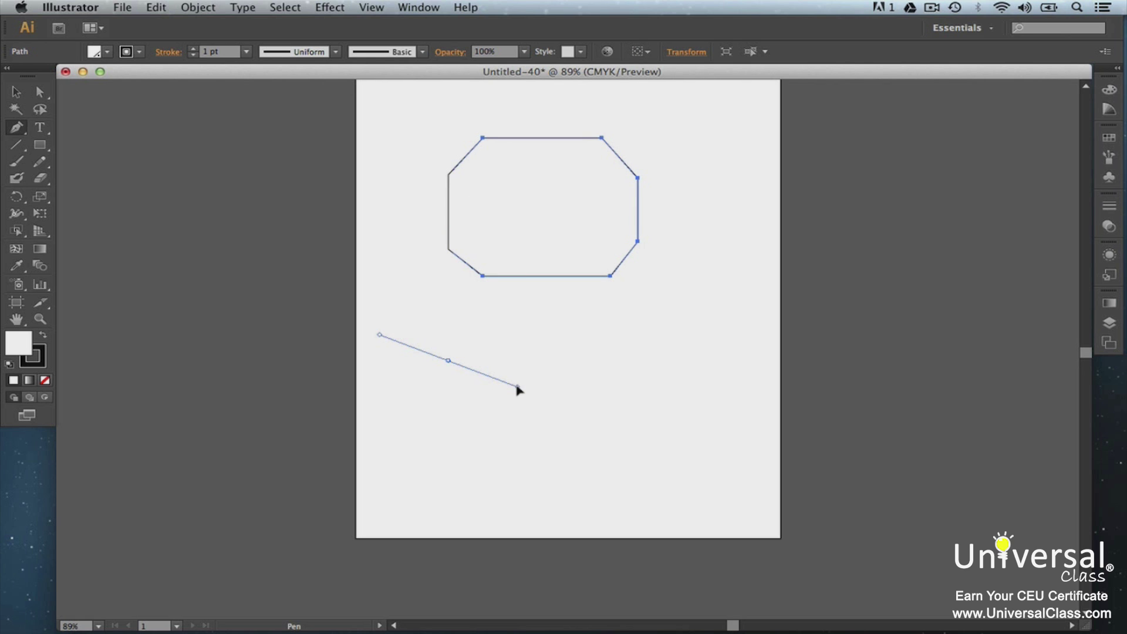
left_click_drag(519, 390, 519, 389)
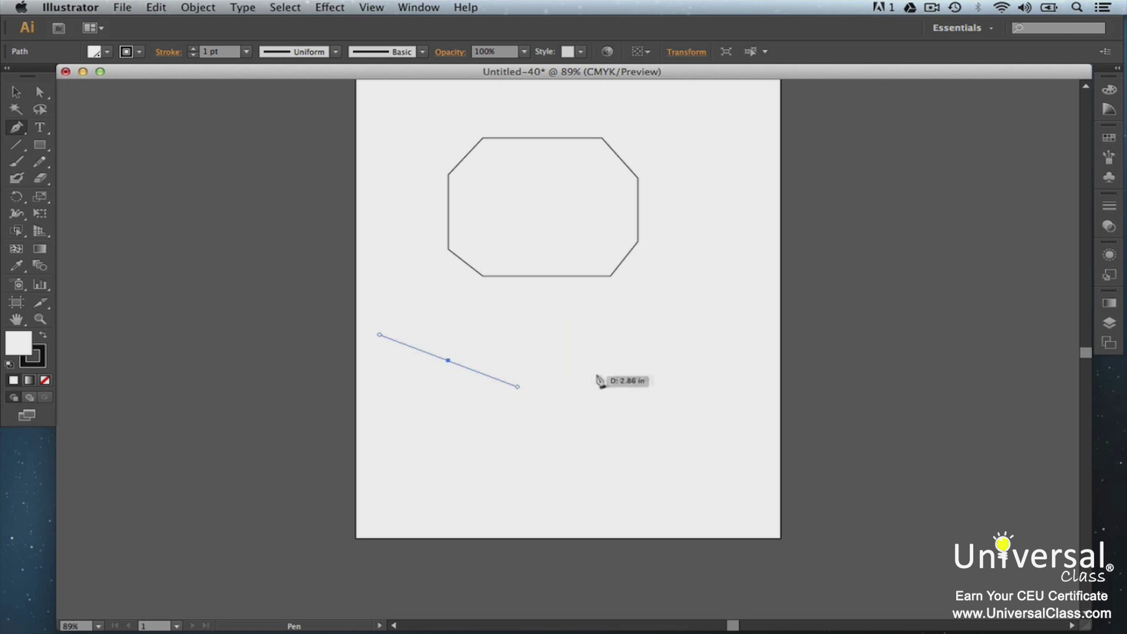
left_click_drag(604, 374, 714, 344)
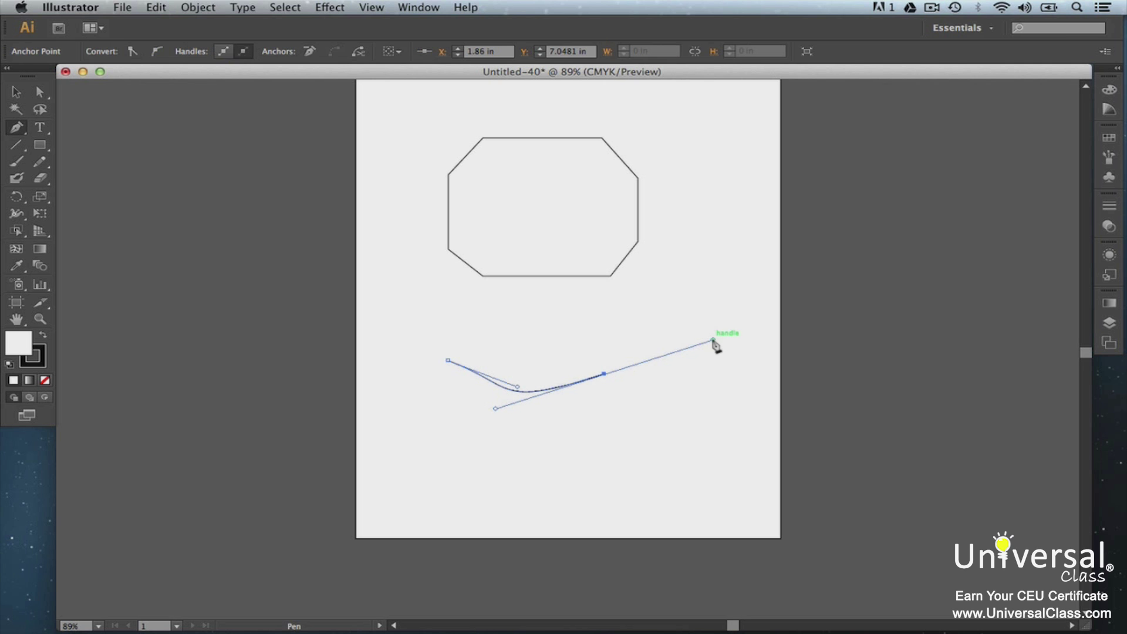
key("v")
left_click(783, 365)
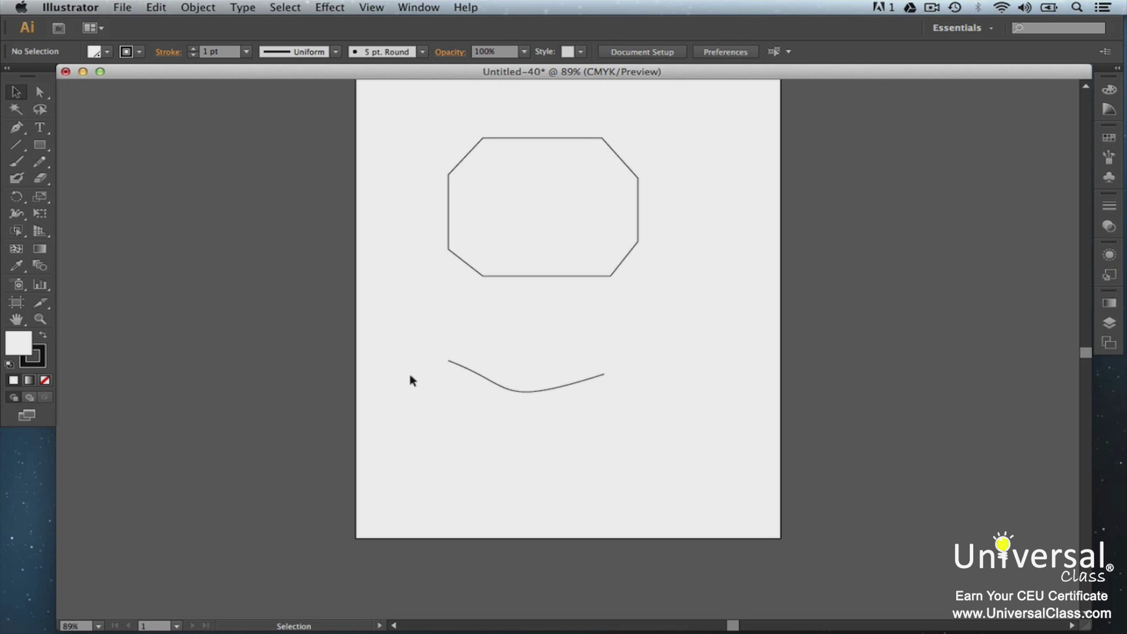
Step: Set Selection & Anchor Display preferences to the larger anchor point and handle styles
left_click(85, 8)
mouse_move(96, 56)
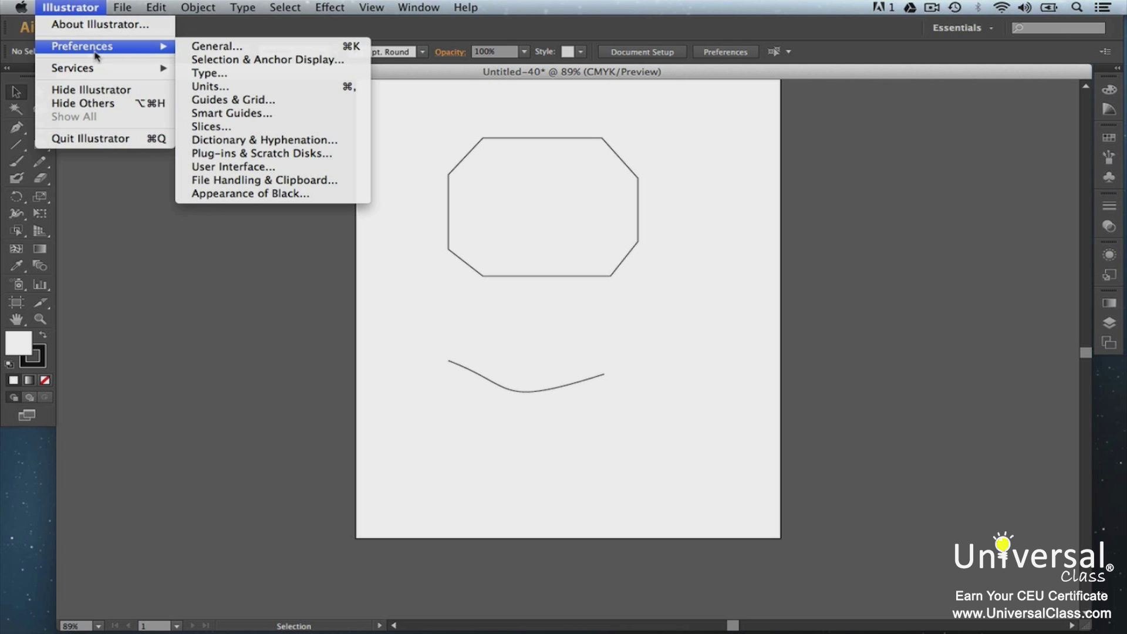
left_click(225, 61)
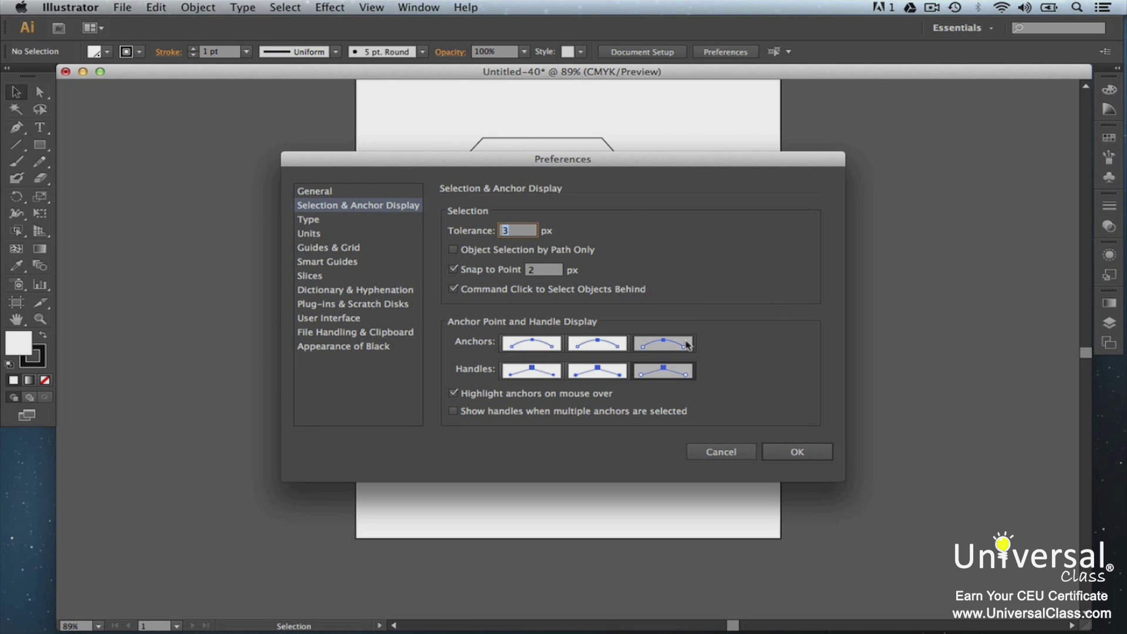
left_click(620, 348)
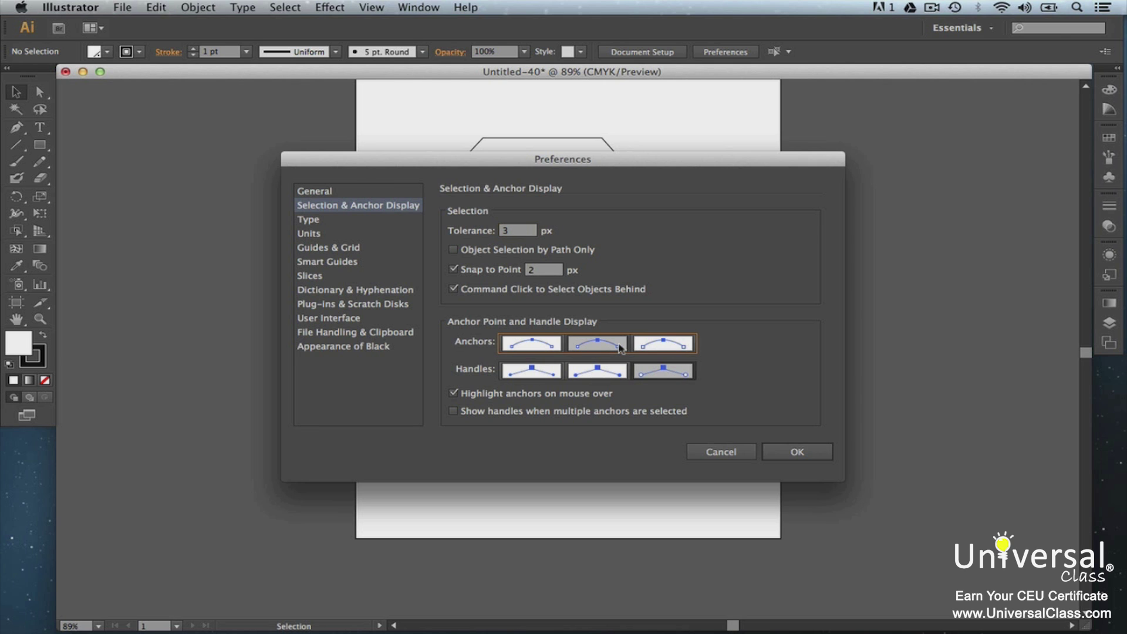
left_click(620, 371)
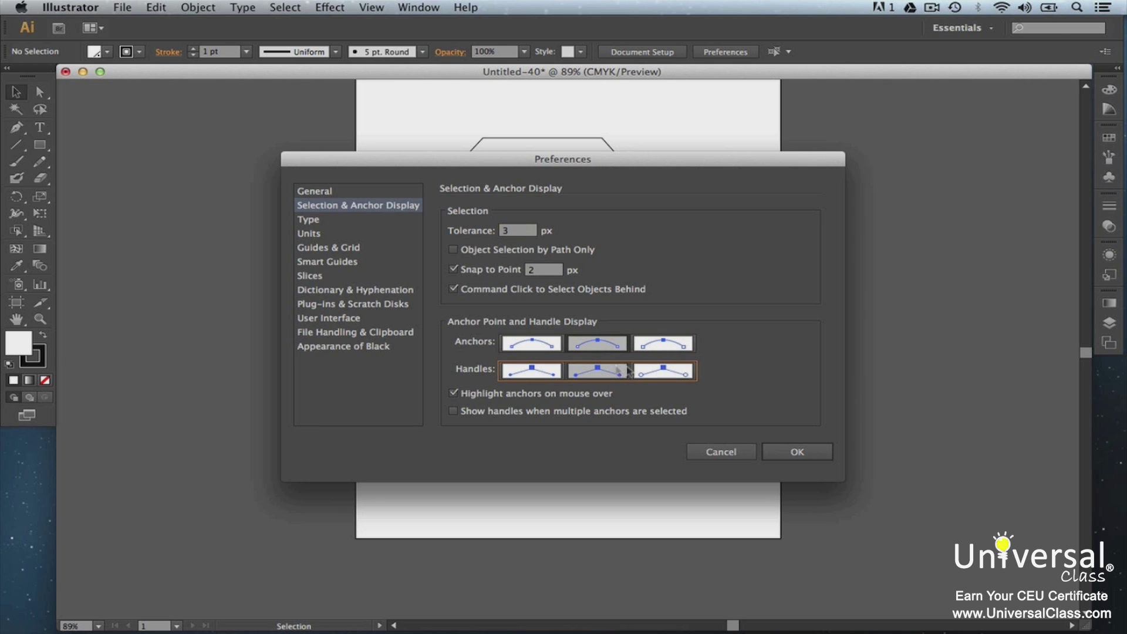
left_click(789, 450)
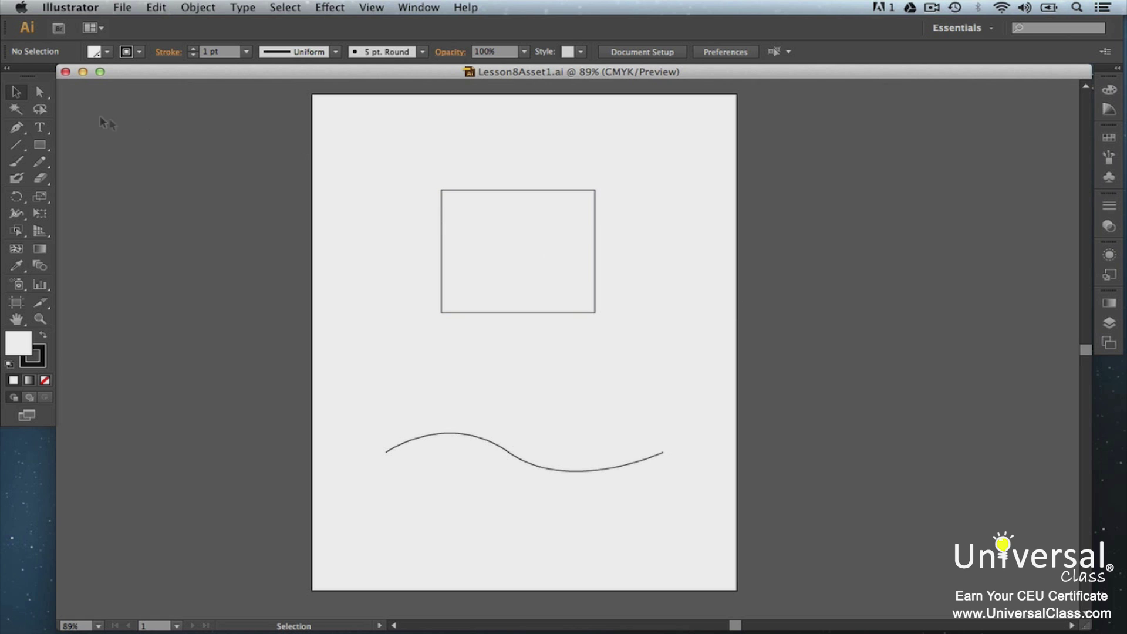
Step: With Direct Selection, slant the rectangle's top-right corner and drag the wave's middle-anchor handle to reshape it
left_click(40, 92)
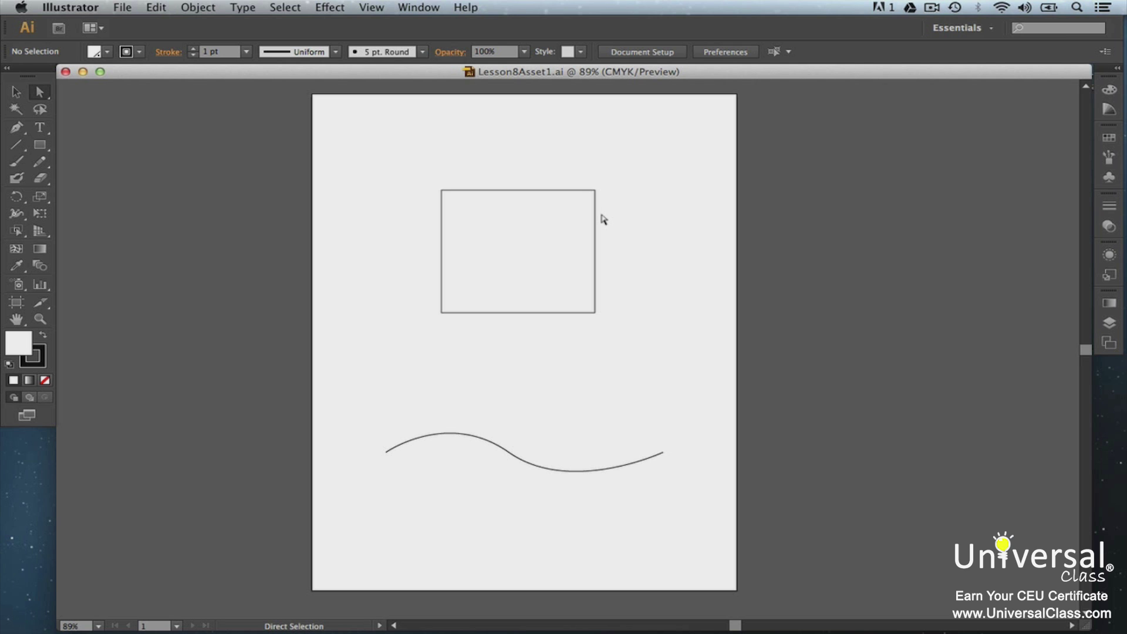
left_click(595, 191)
left_click_drag(595, 193, 620, 193)
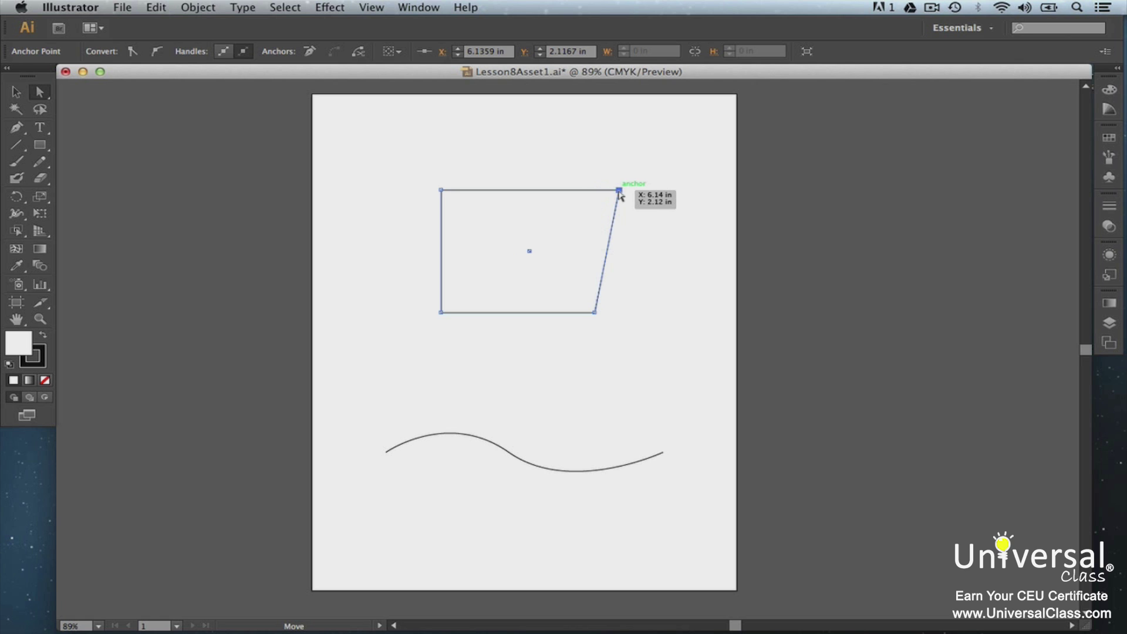
left_click_drag(621, 196, 612, 190)
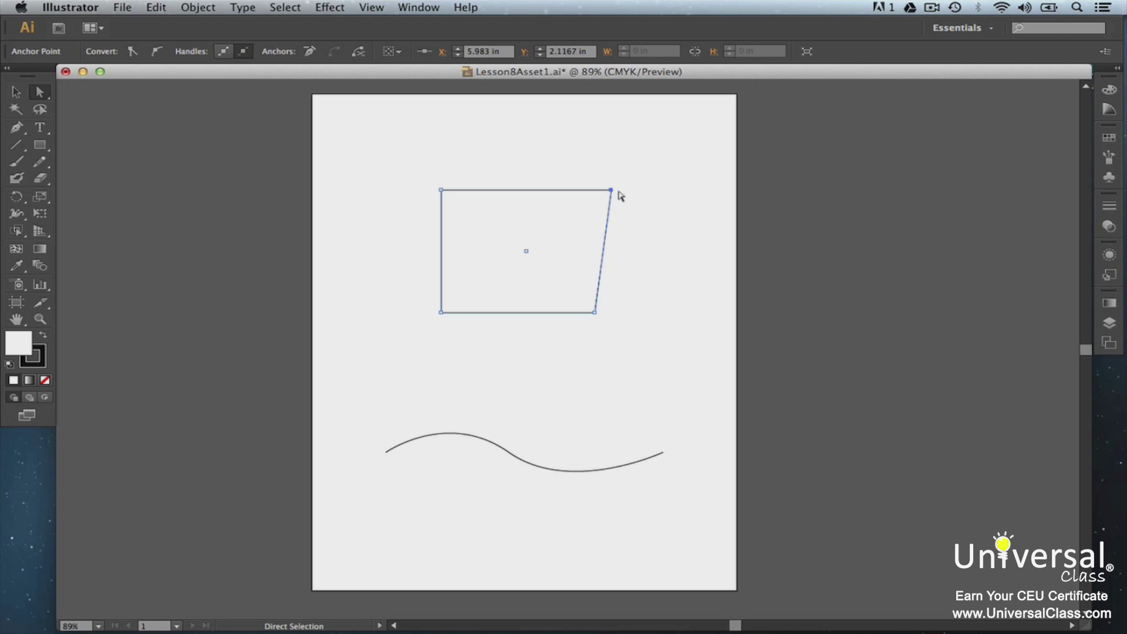
left_click_drag(509, 455, 508, 449)
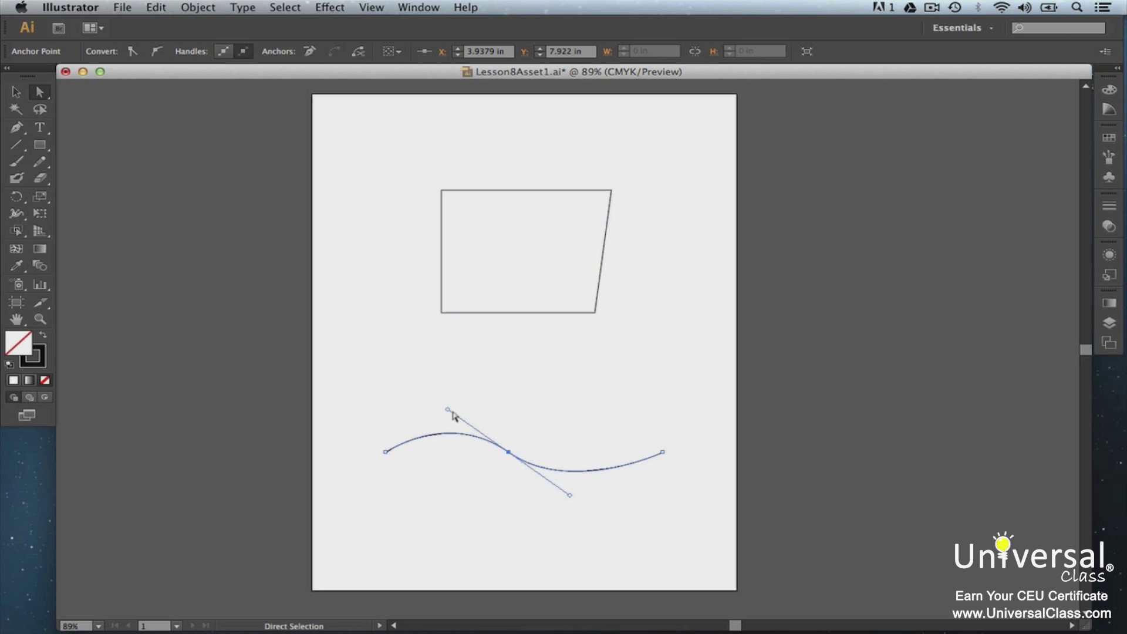
left_click_drag(448, 409, 468, 392)
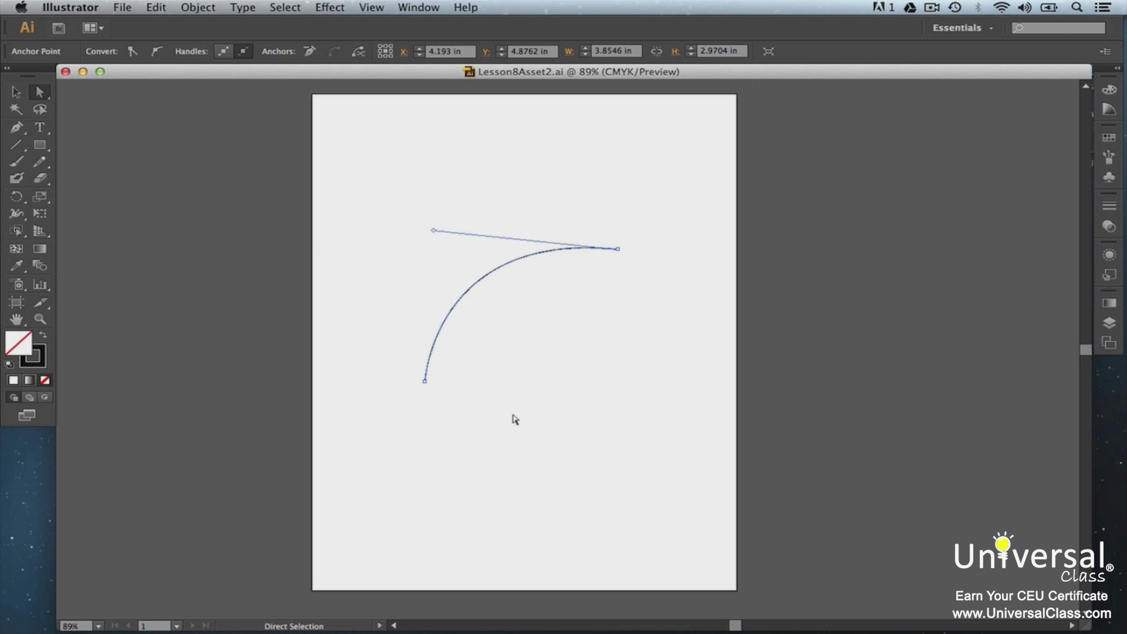
Step: Convert the arc's middle anchor to a corner, back to smooth, then collapse its upper handle
left_click(134, 52)
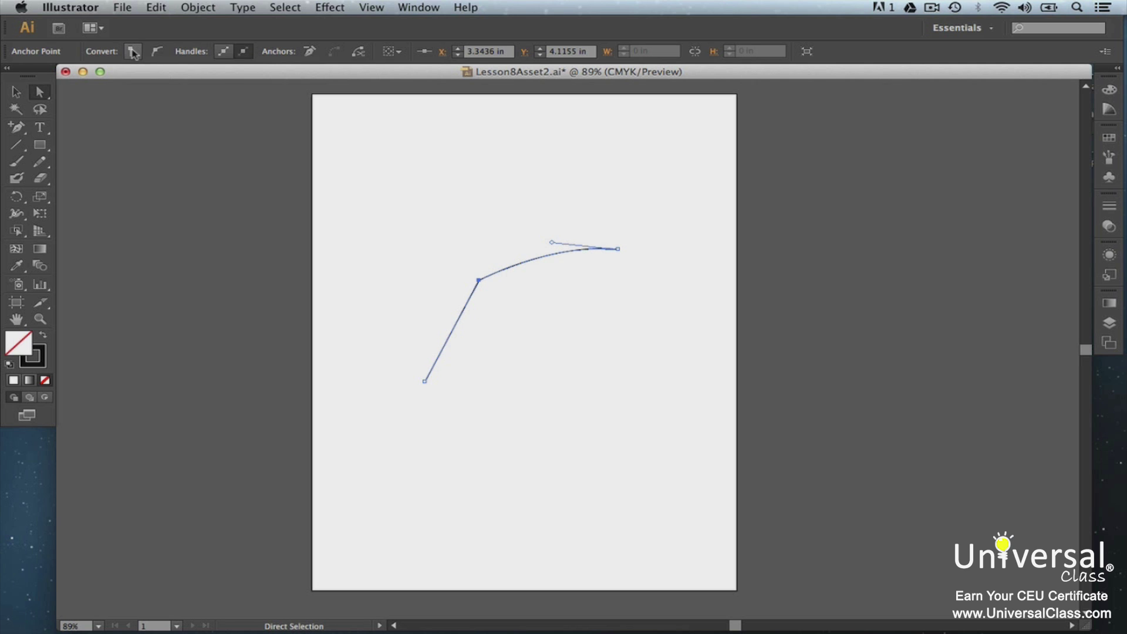
left_click(21, 129)
left_click(83, 178)
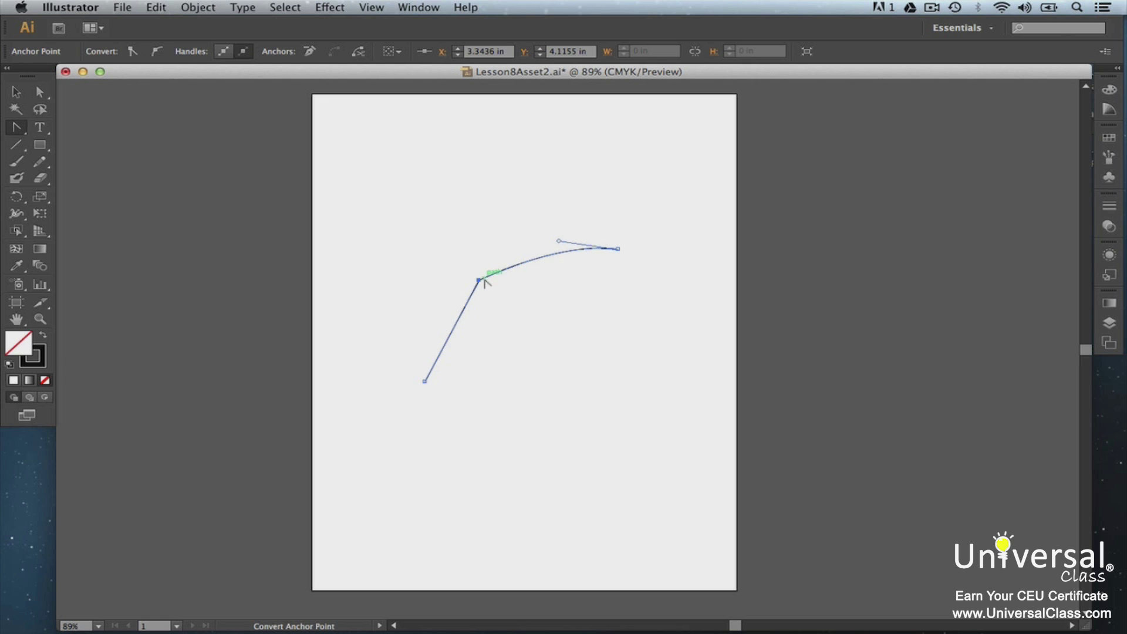
left_click(158, 51)
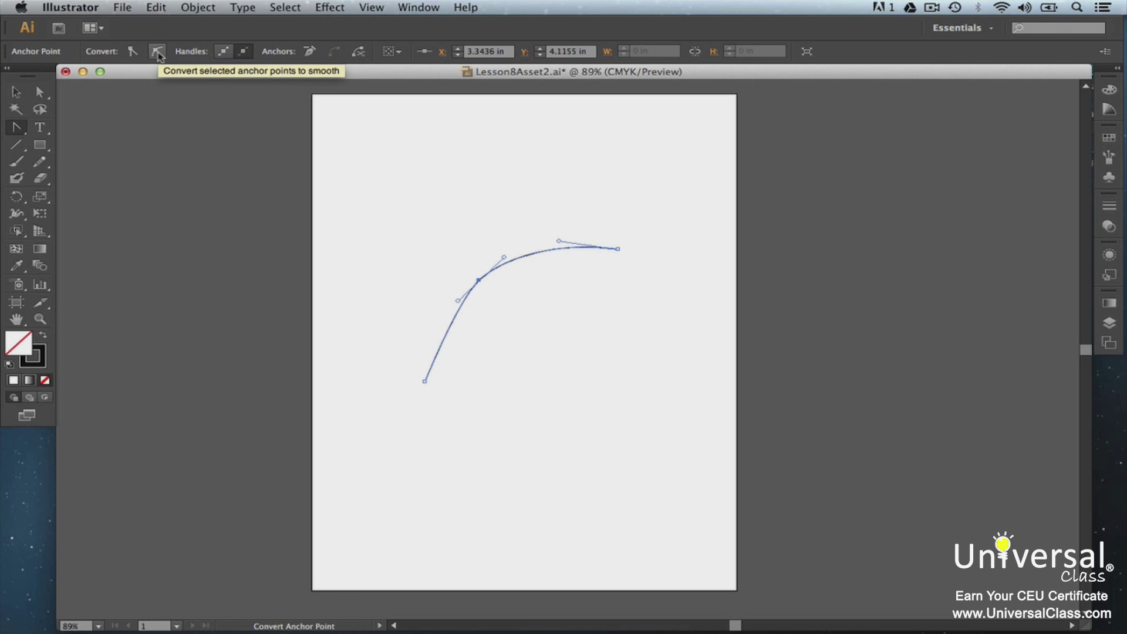
left_click(463, 300)
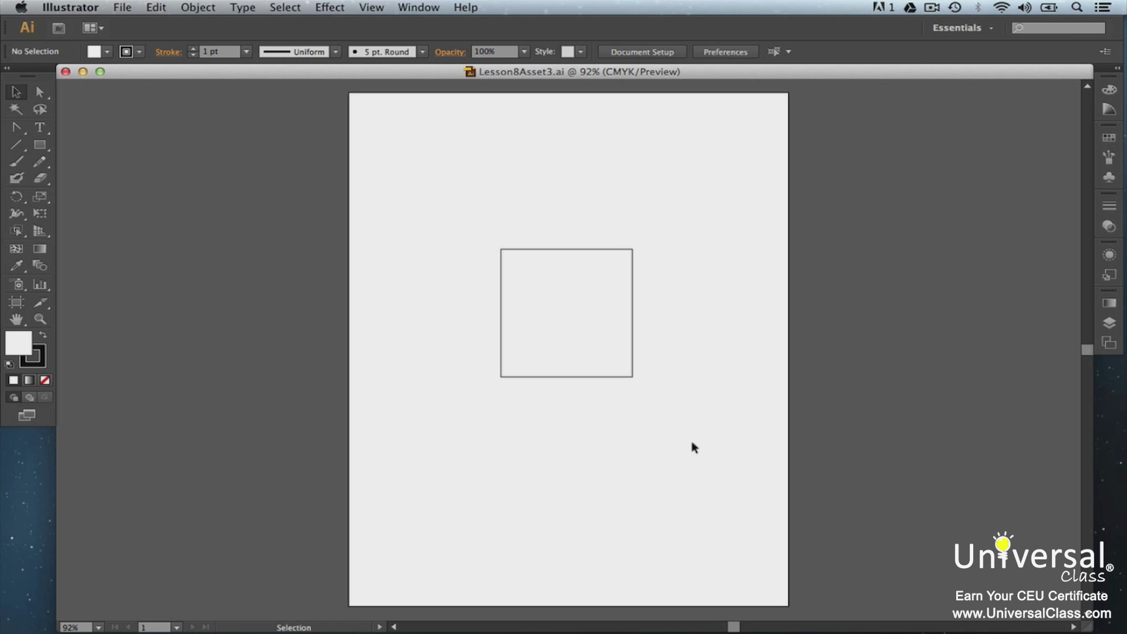
Step: Select the square and add a new anchor point on its top edge
left_click(41, 94)
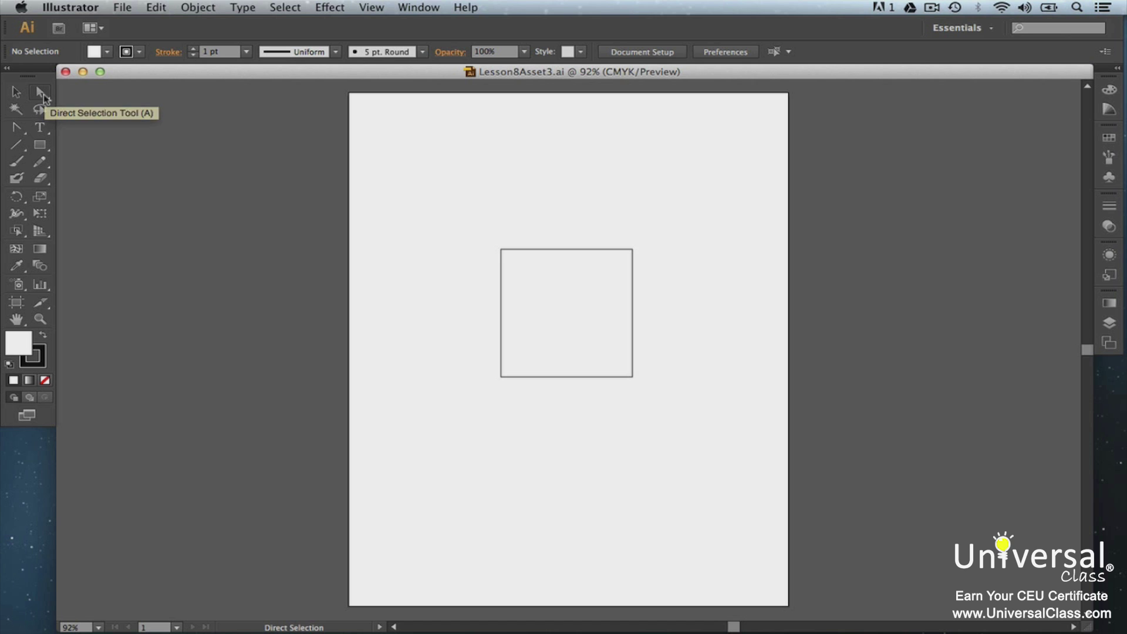
left_click(532, 286)
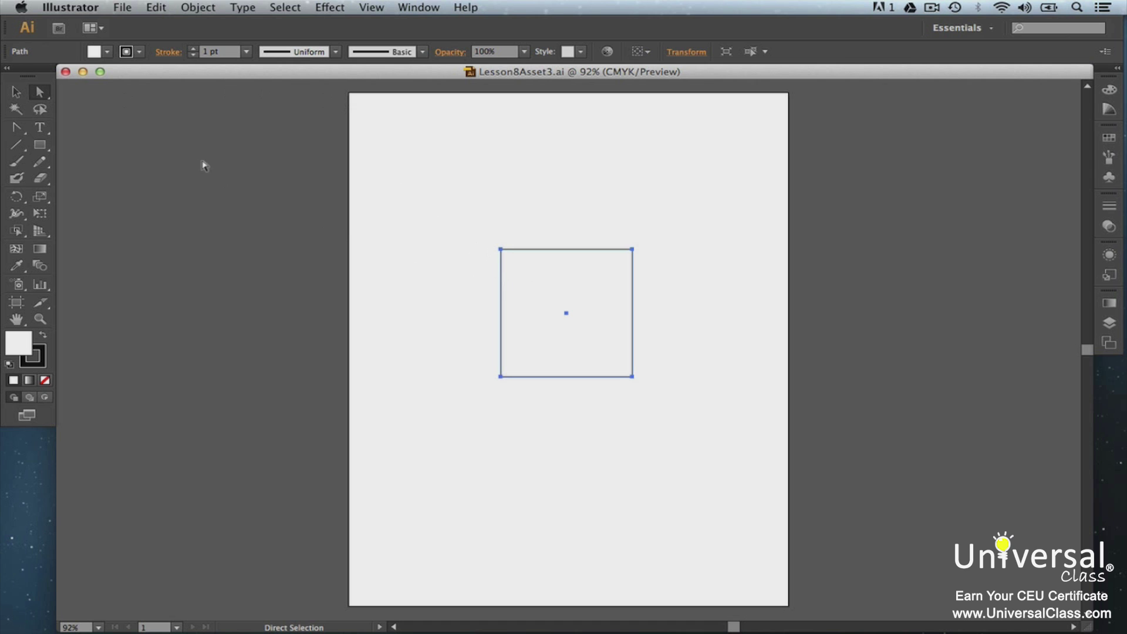
left_click(20, 128)
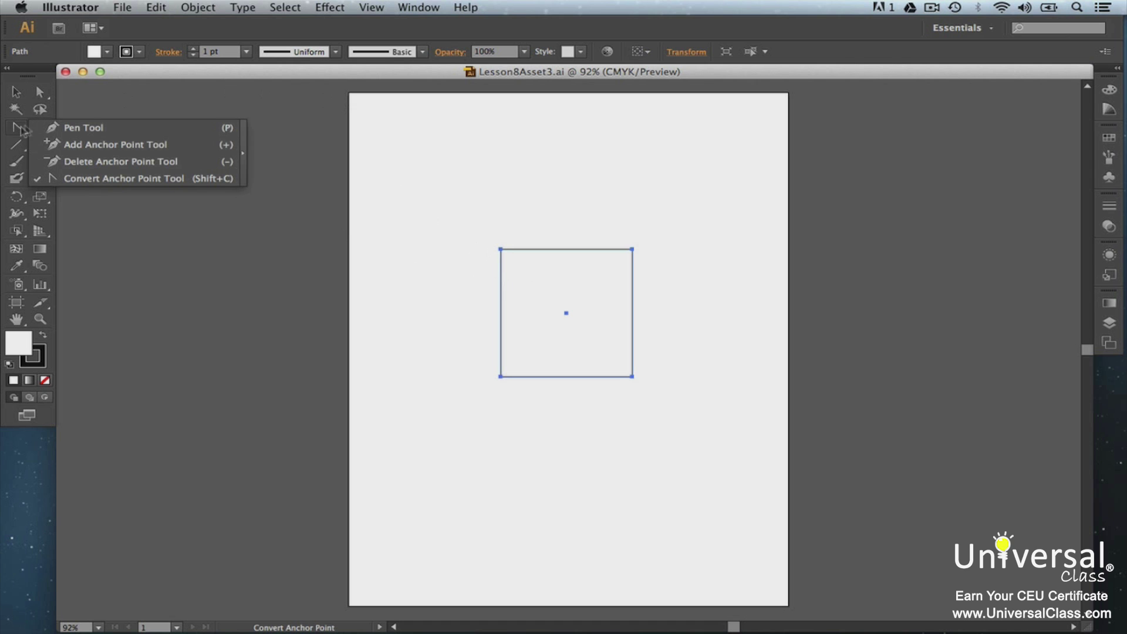
left_click(73, 145)
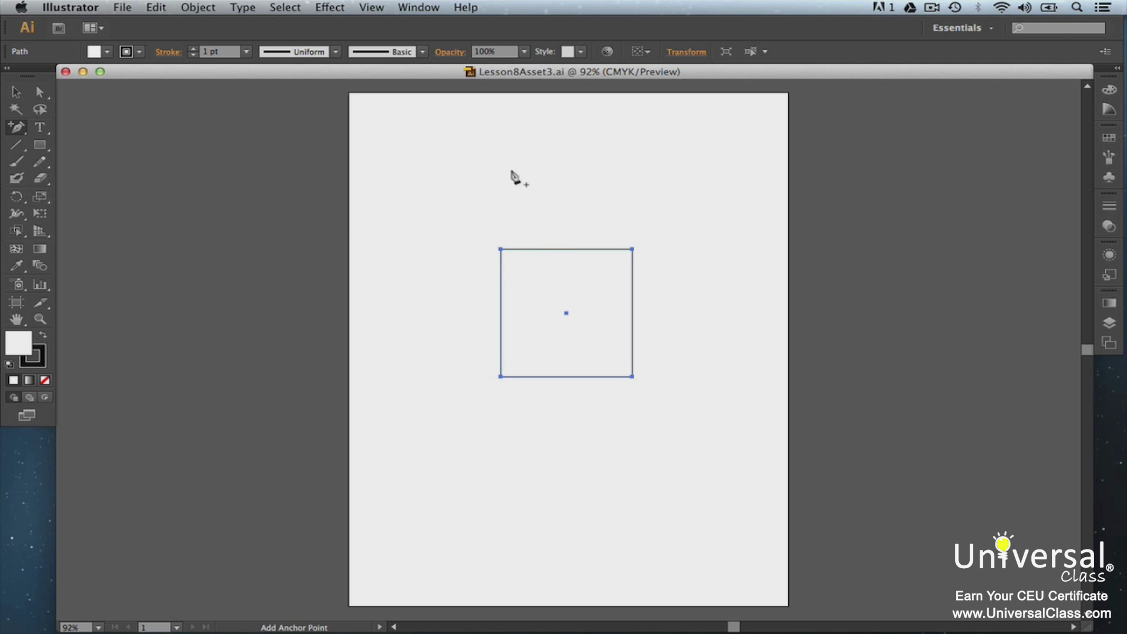
left_click(538, 249)
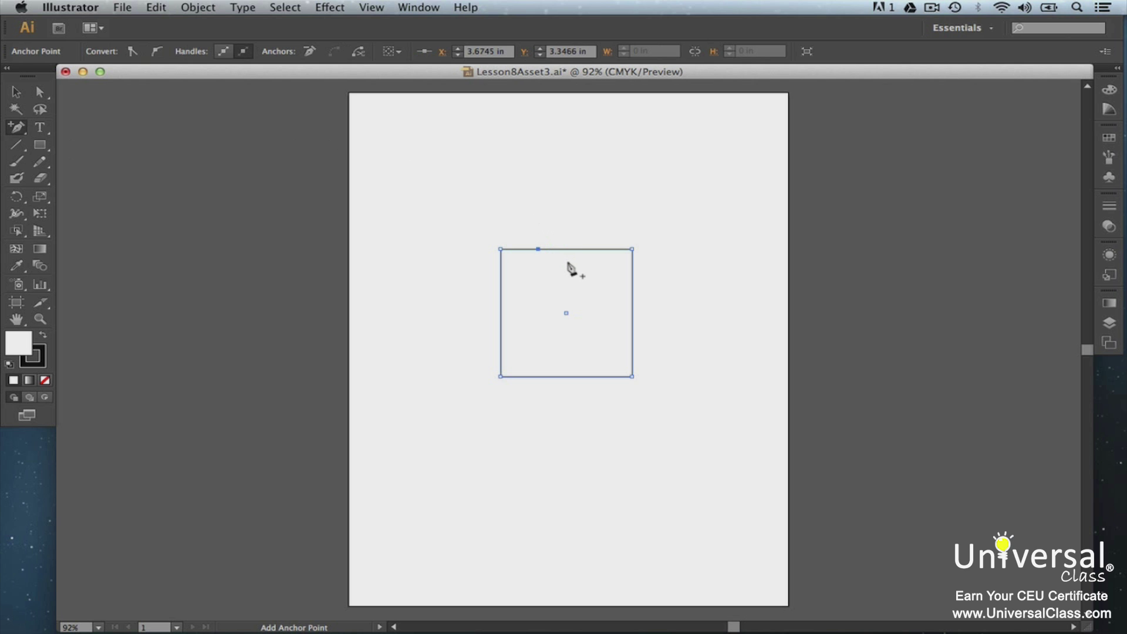
Step: Raise the new top-edge anchor into a peak and delete the square's top-right corner anchor
left_click(43, 99)
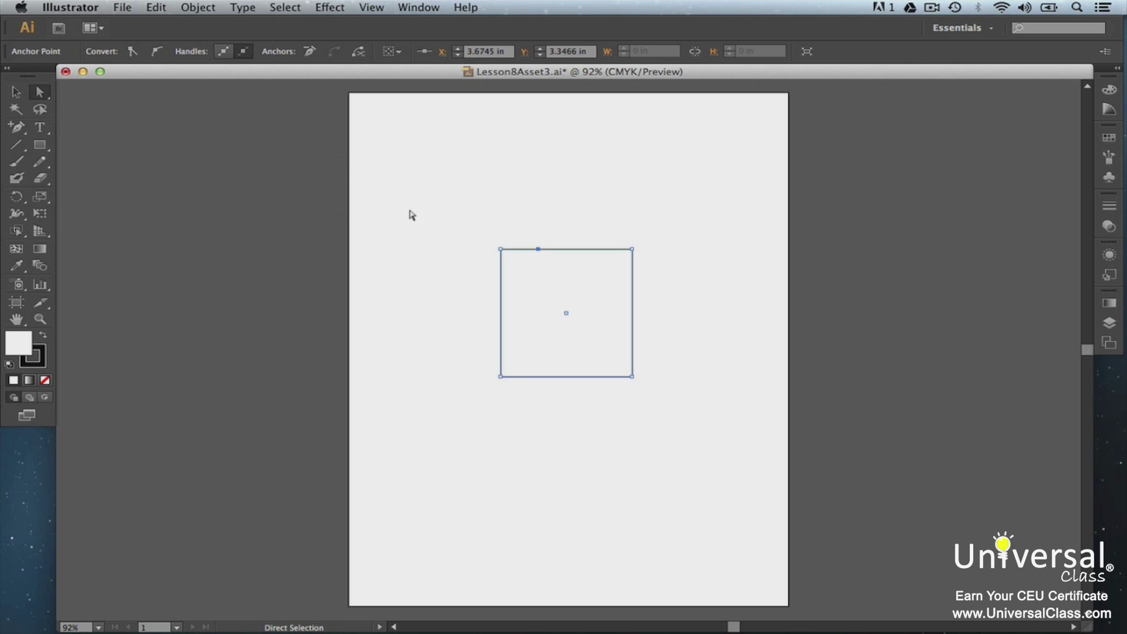
left_click_drag(539, 249, 540, 228)
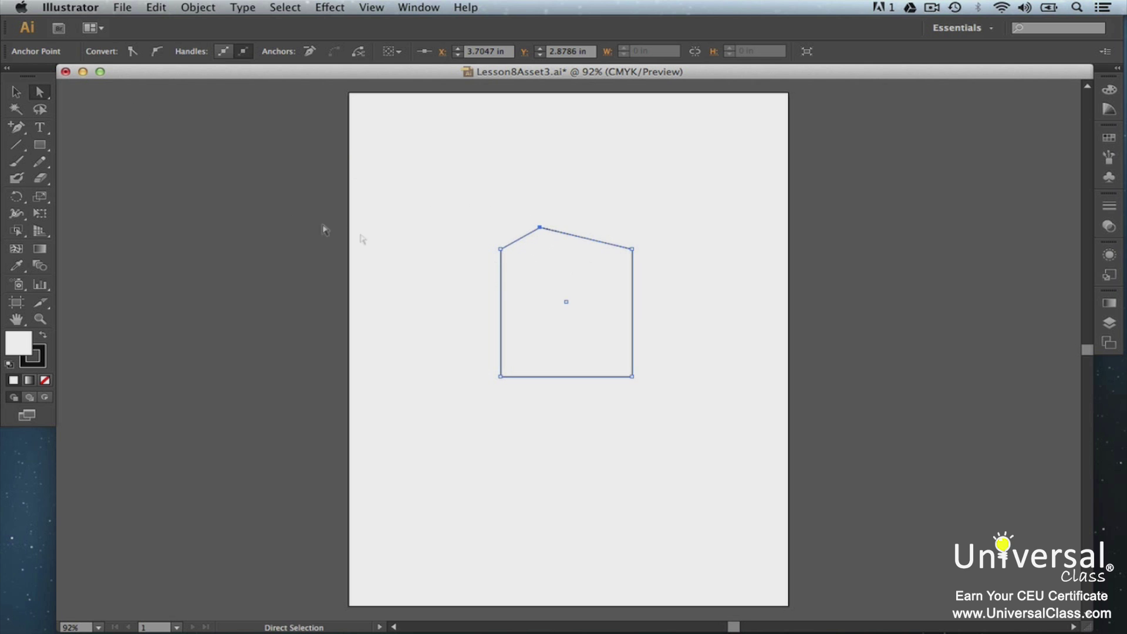
left_click_drag(16, 126, 79, 160)
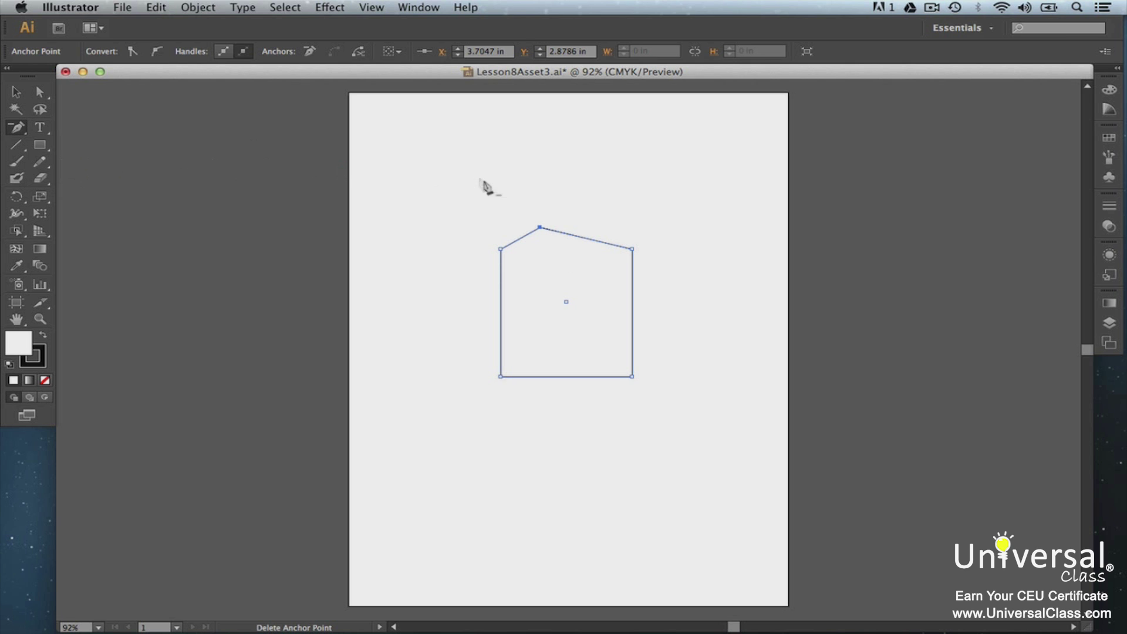
left_click(632, 249)
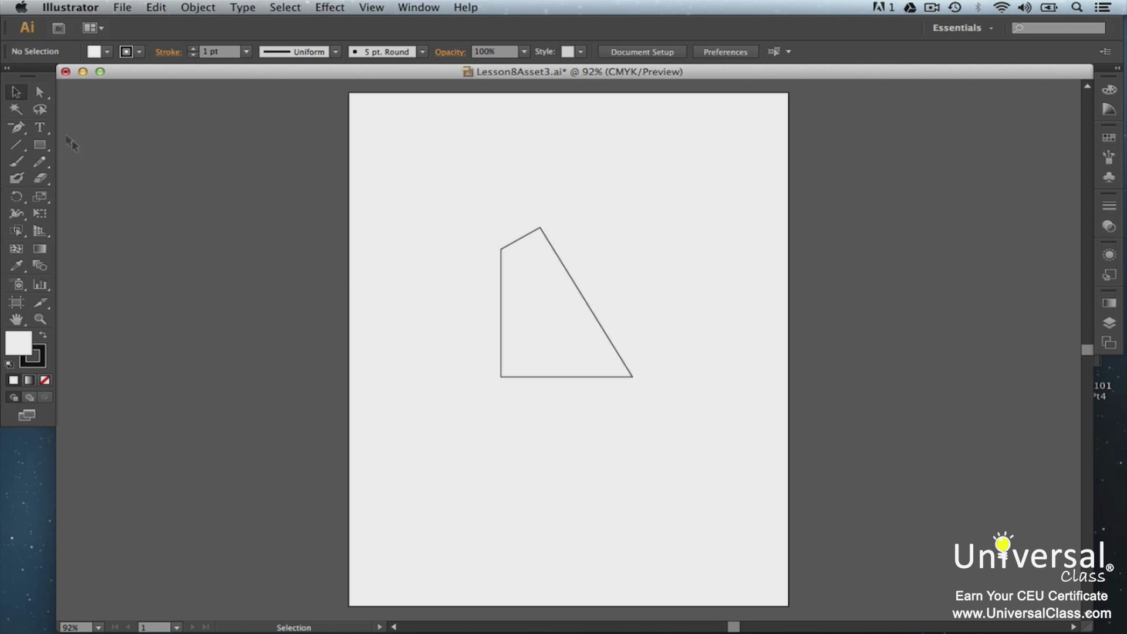
Step: Lasso the peak and top-left anchors and left-align them to the selection, forming a right triangle
left_click(40, 109)
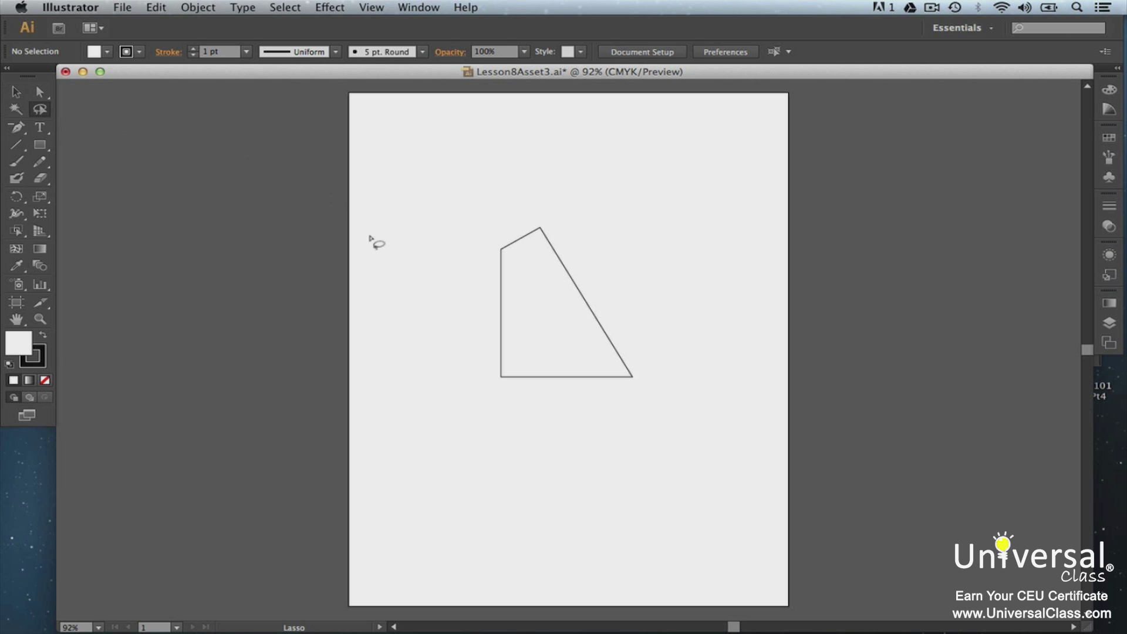
mouse_move(539, 209)
left_mouse_down()
mouse_move(491, 253)
mouse_move(501, 262)
mouse_move(541, 246)
mouse_move(540, 214)
left_mouse_up()
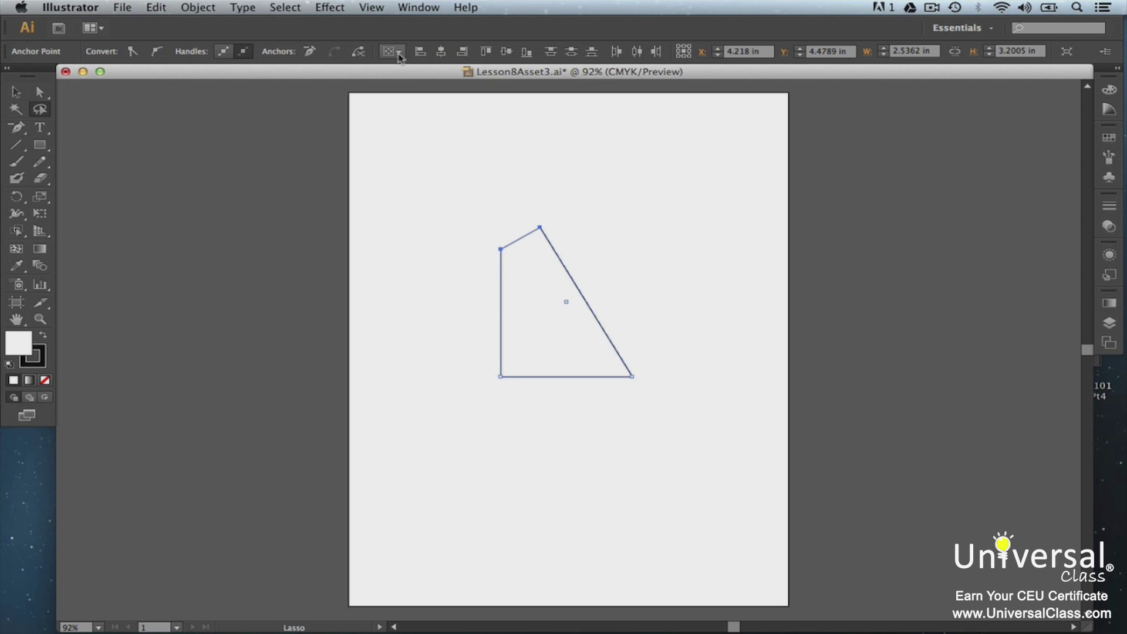
left_click(398, 54)
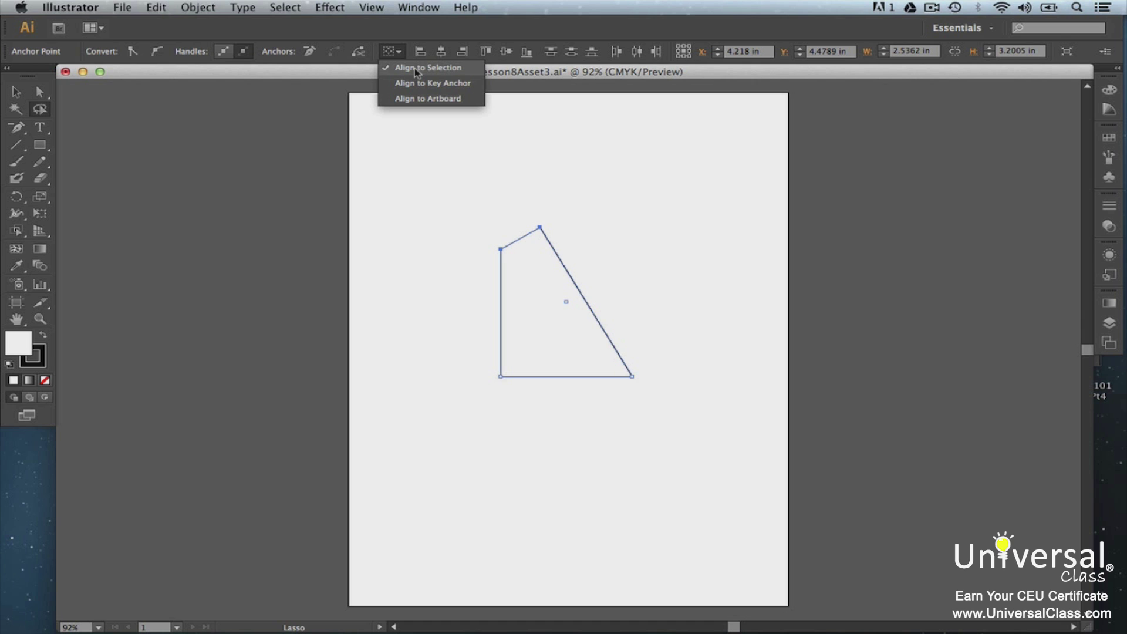
left_click(415, 69)
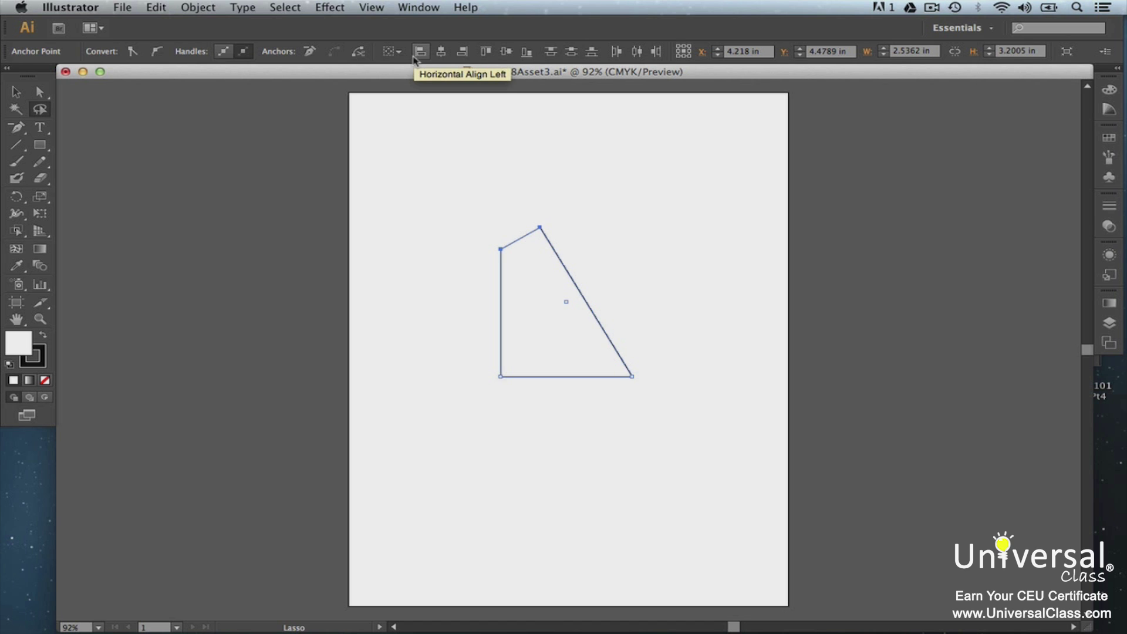
left_click(419, 54)
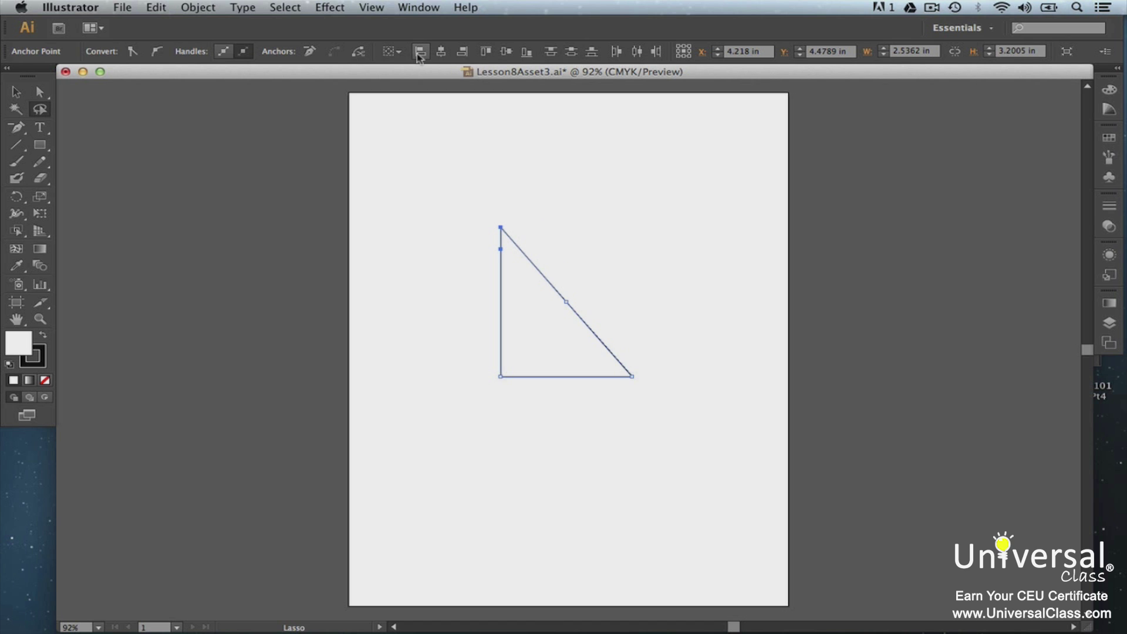